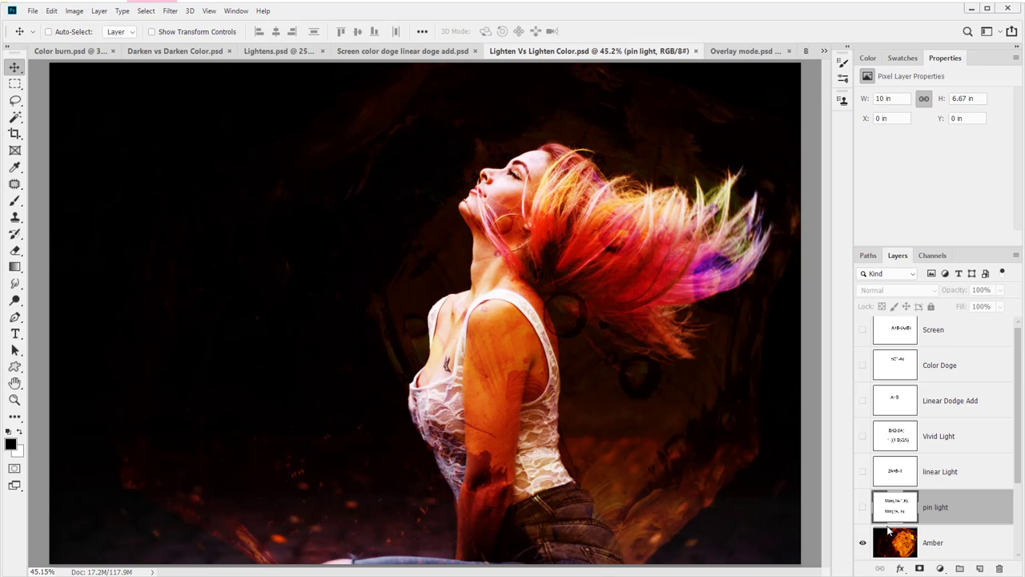
Step: Hide the pin light formula layer, select the Amber texture layer and open its blend modes
click(862, 510)
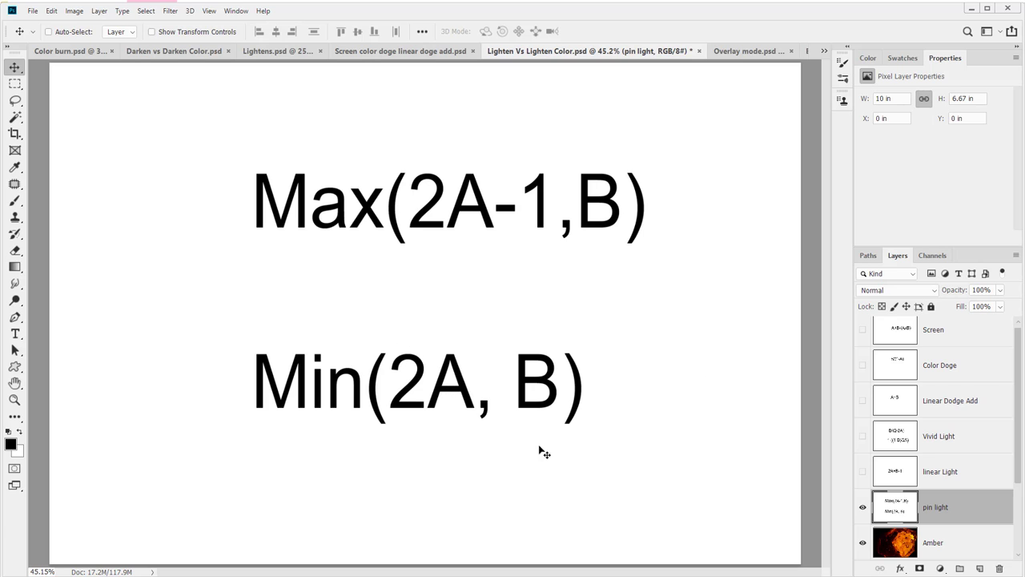
click(862, 511)
click(884, 547)
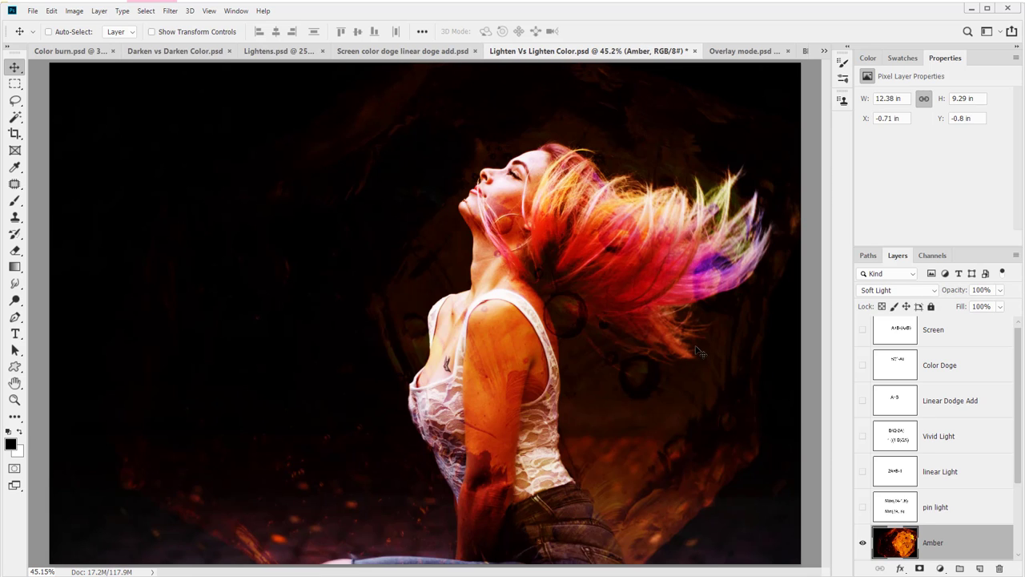
click(894, 289)
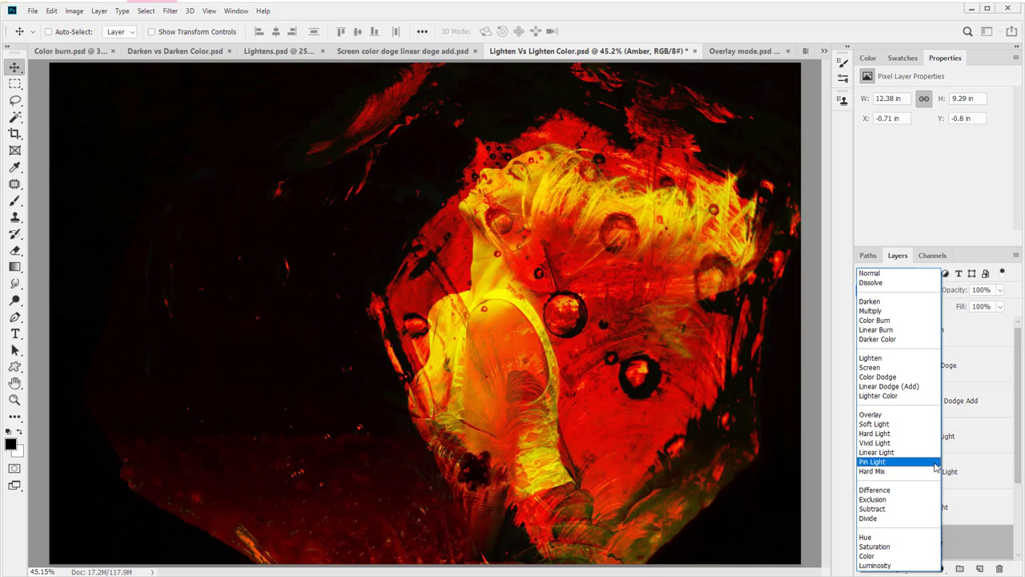
Step: Set the Amber layer to Pin Light and preview its Opacity and Fill, keeping 100%
click(935, 462)
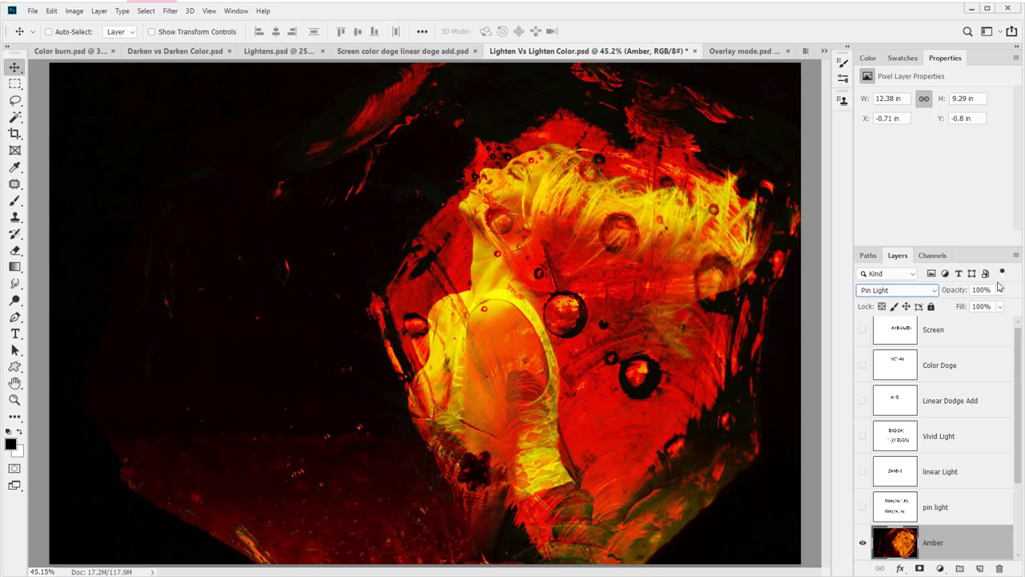
click(1000, 290)
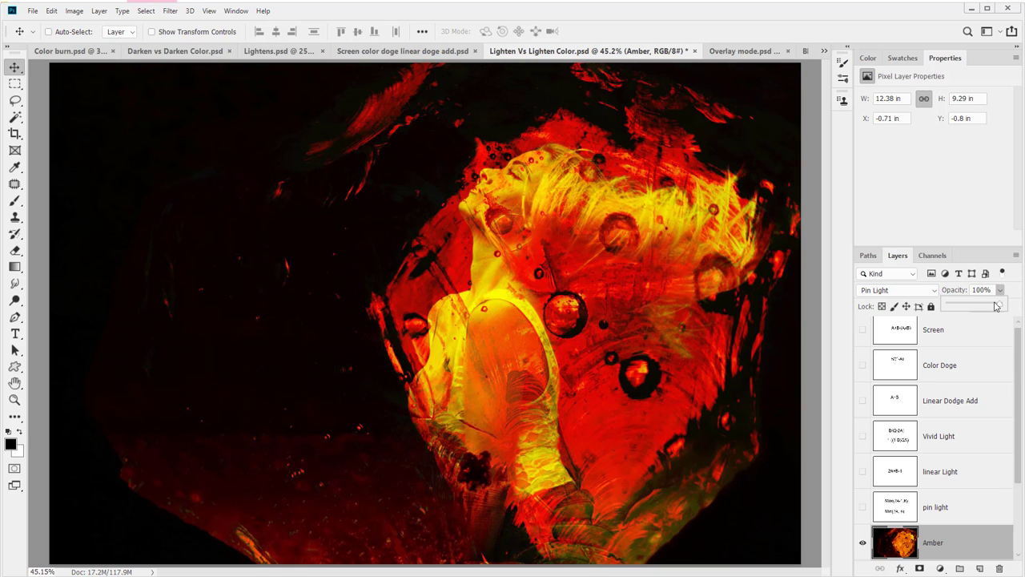
drag(996, 306, 1019, 298)
click(1000, 306)
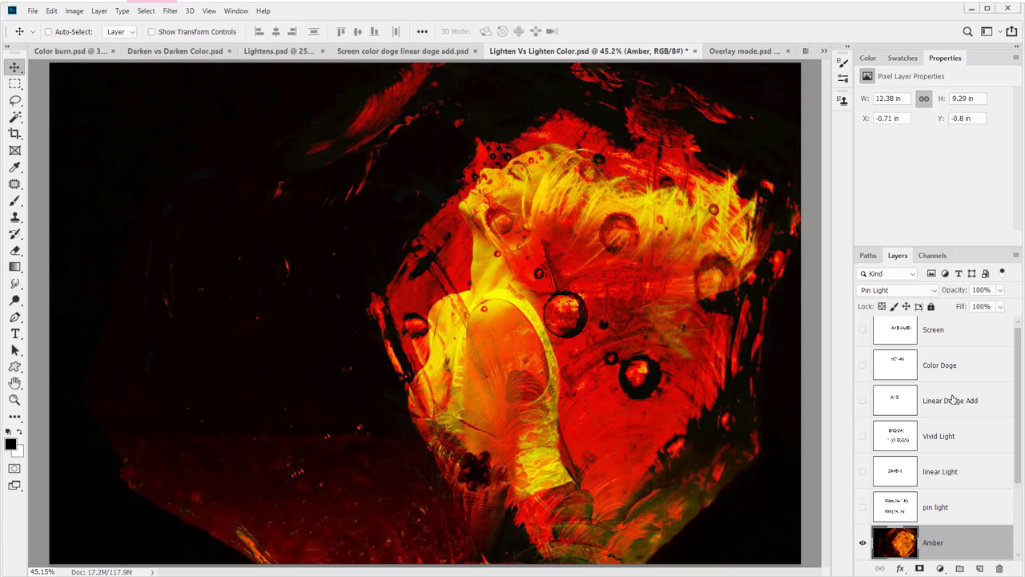
Step: Hide the Amber layer to reveal the original photo
click(863, 543)
scroll(893, 487, down, 2)
scroll(894, 487, down, 1)
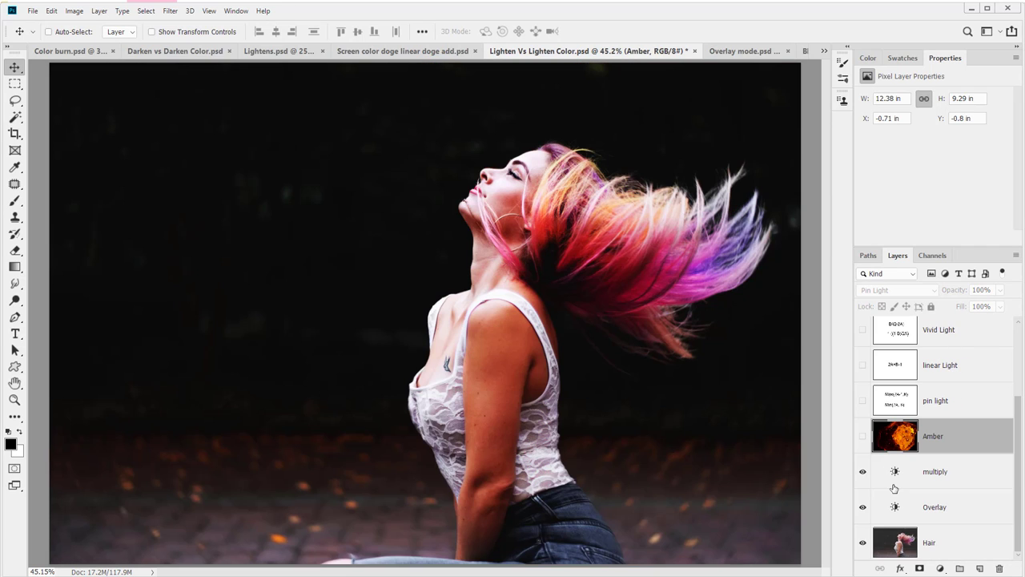
Step: Add a Brightness/Contrast adjustment layer and move it below the Amber layer
click(941, 569)
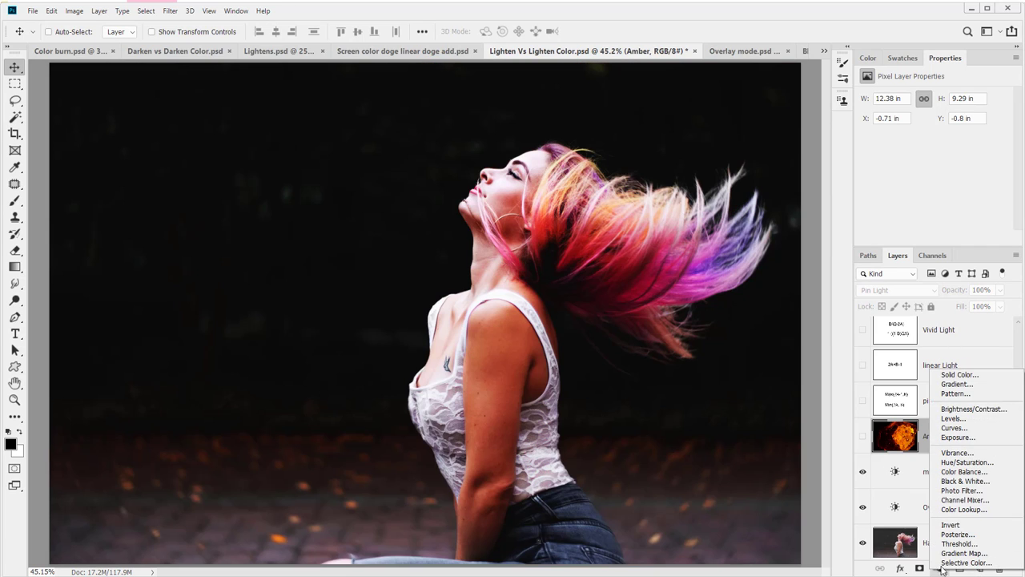
click(989, 411)
drag(987, 437, 973, 479)
Step: Set Brightness/Contrast 1 to Pin Light, then toggle its visibility off and on to compare
click(921, 293)
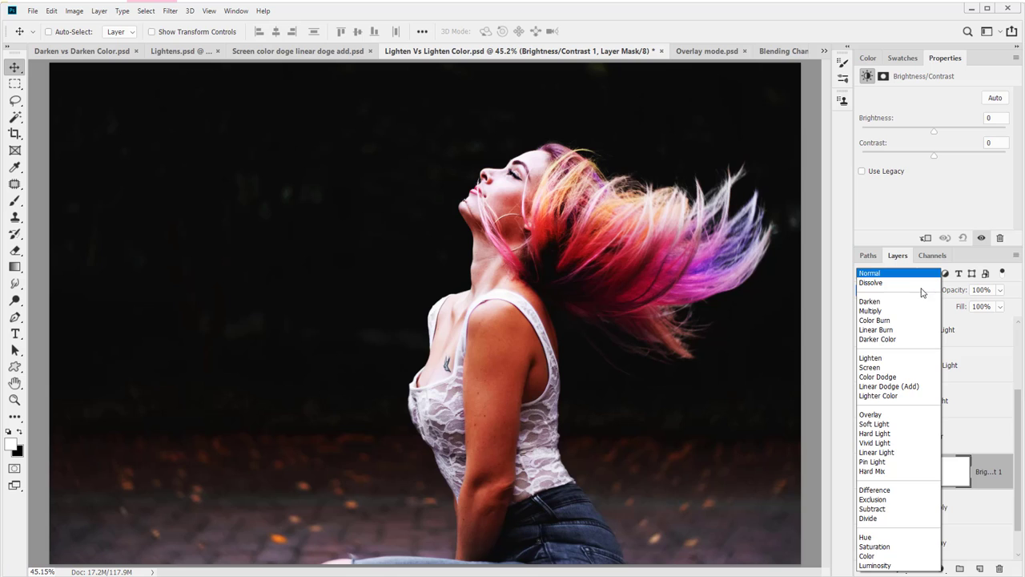
click(908, 463)
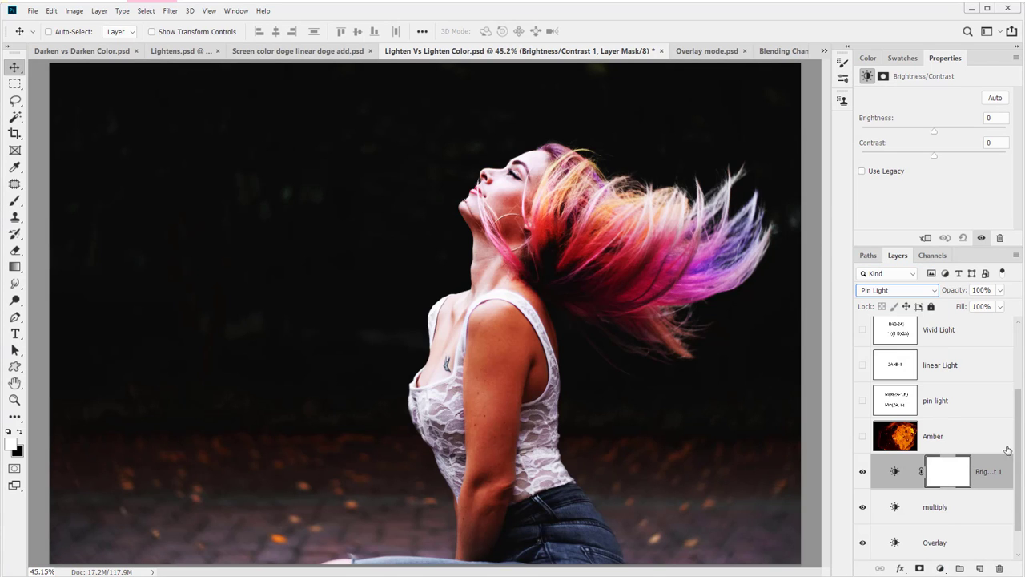
click(895, 471)
click(863, 475)
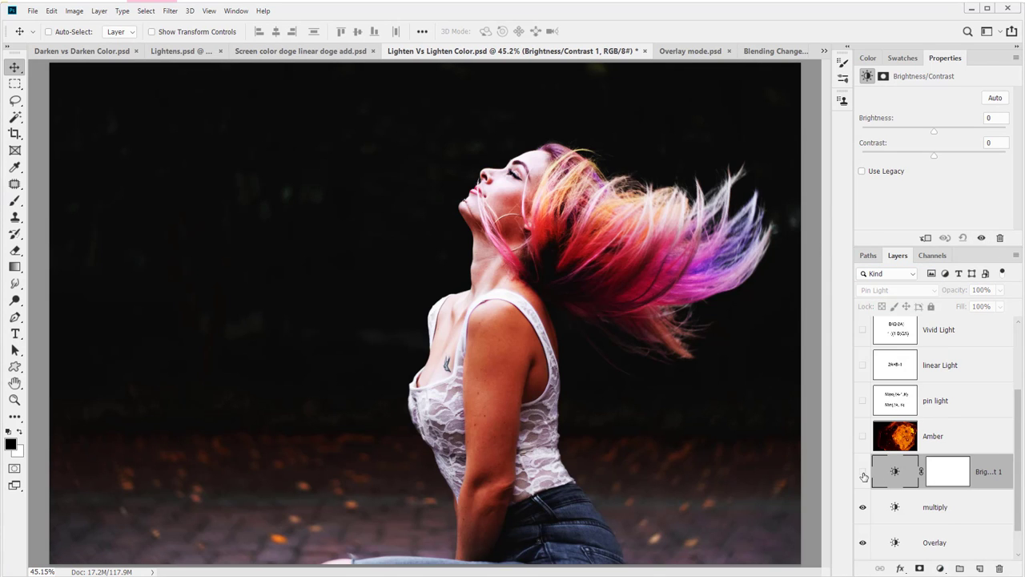
click(862, 474)
click(862, 473)
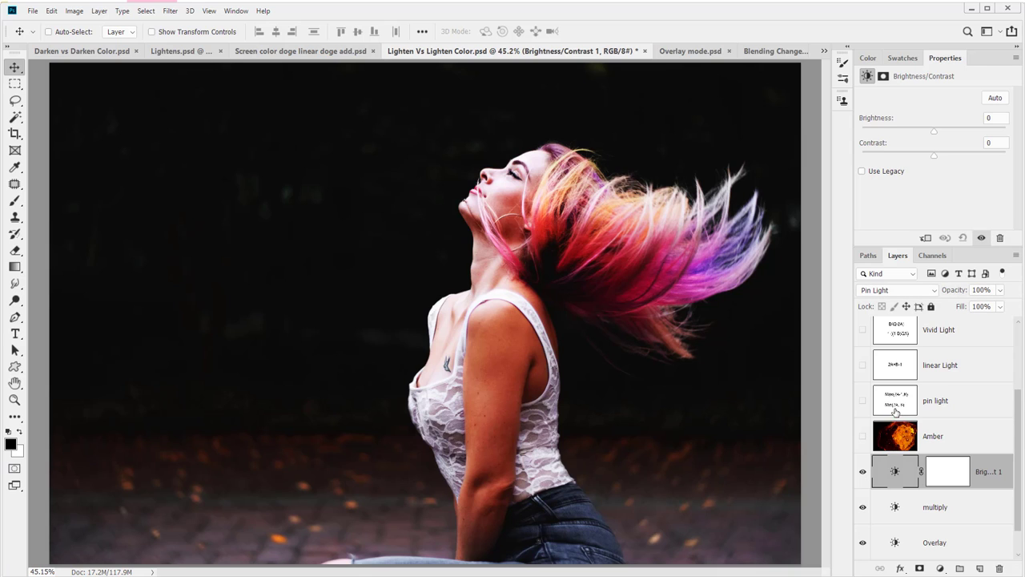
Step: Show the formula layer and hand-write A = B above Max(2A-1,B) with arrows under each letter
click(863, 400)
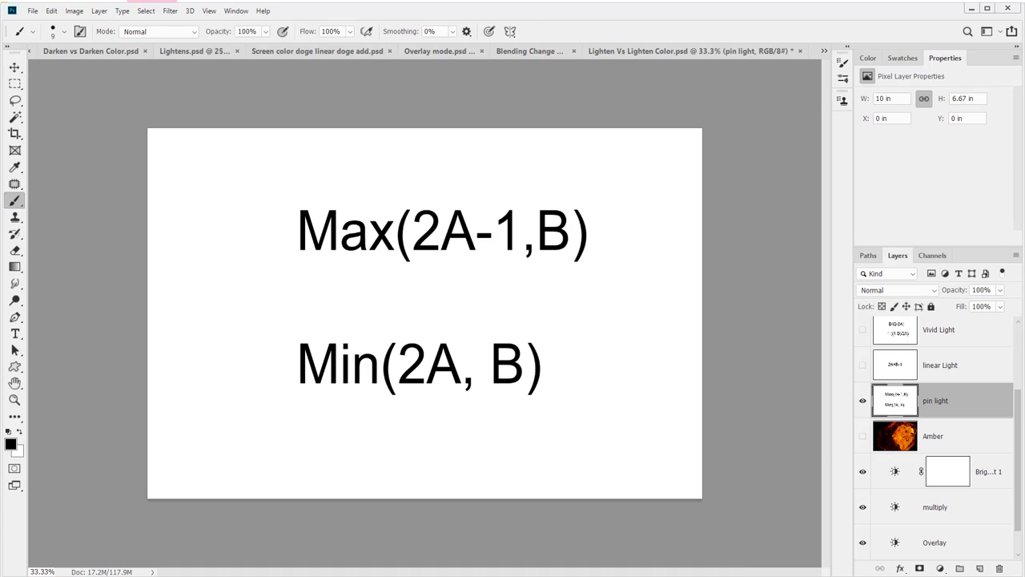
drag(420, 161, 455, 148)
drag(446, 154, 466, 157)
drag(466, 140, 467, 156)
drag(507, 223, 507, 248)
mouse_move(425, 181)
mouse_down()
mouse_move(425, 166)
mouse_move(414, 191)
mouse_move(475, 160)
mouse_up()
mouse_move(473, 164)
mouse_down()
mouse_move(470, 188)
mouse_move(491, 175)
mouse_up()
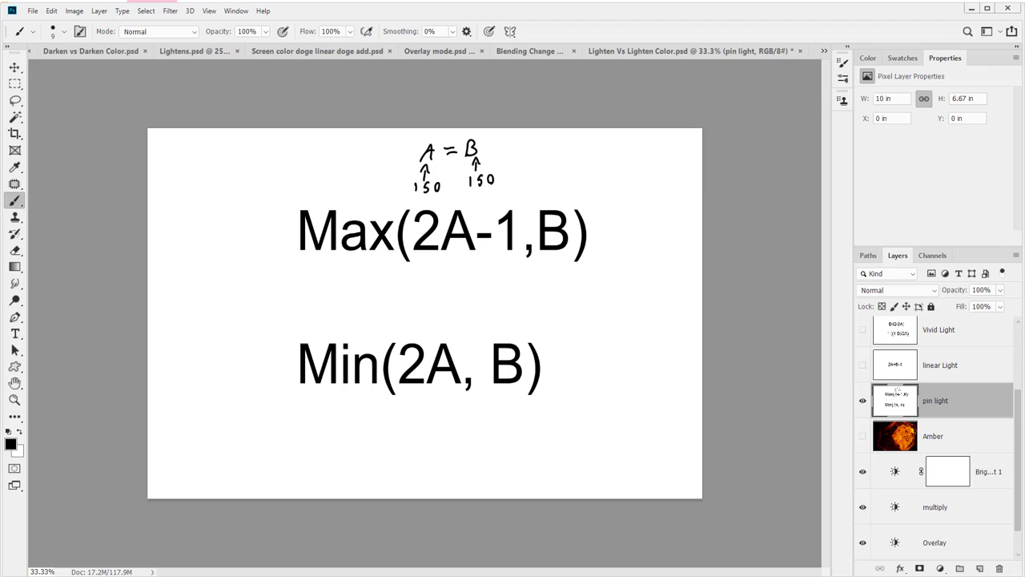
Step: Draw a left arrow, a brace under 2A with 300, a down arrow under -1, and the result 45
drag(259, 285, 275, 288)
drag(274, 278, 275, 292)
drag(414, 263, 462, 264)
mouse_move(413, 286)
mouse_down()
mouse_move(413, 298)
mouse_move(440, 290)
mouse_up()
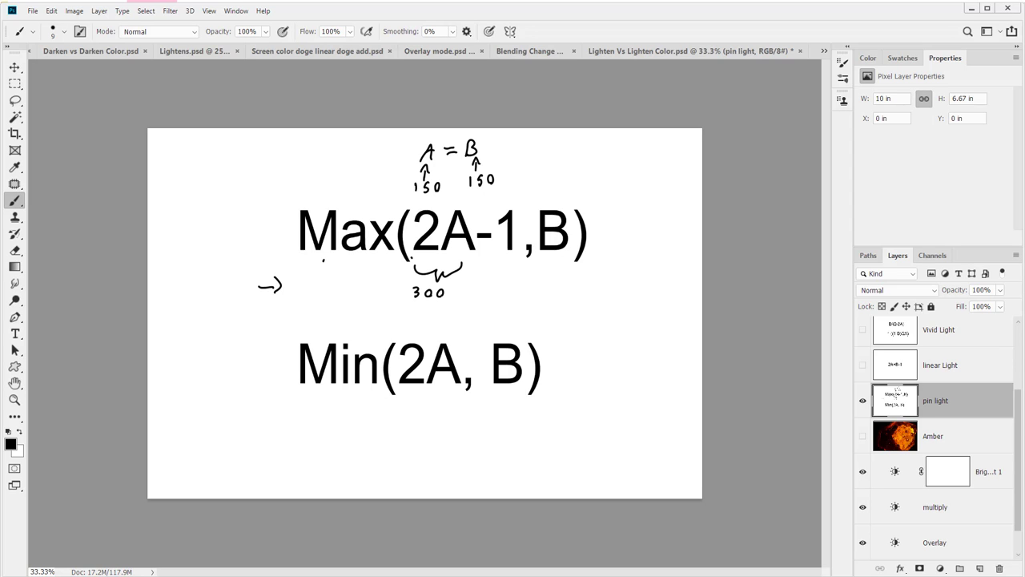
mouse_move(499, 260)
mouse_down()
mouse_move(484, 294)
mouse_move(501, 293)
mouse_move(469, 292)
mouse_up()
drag(465, 299, 473, 312)
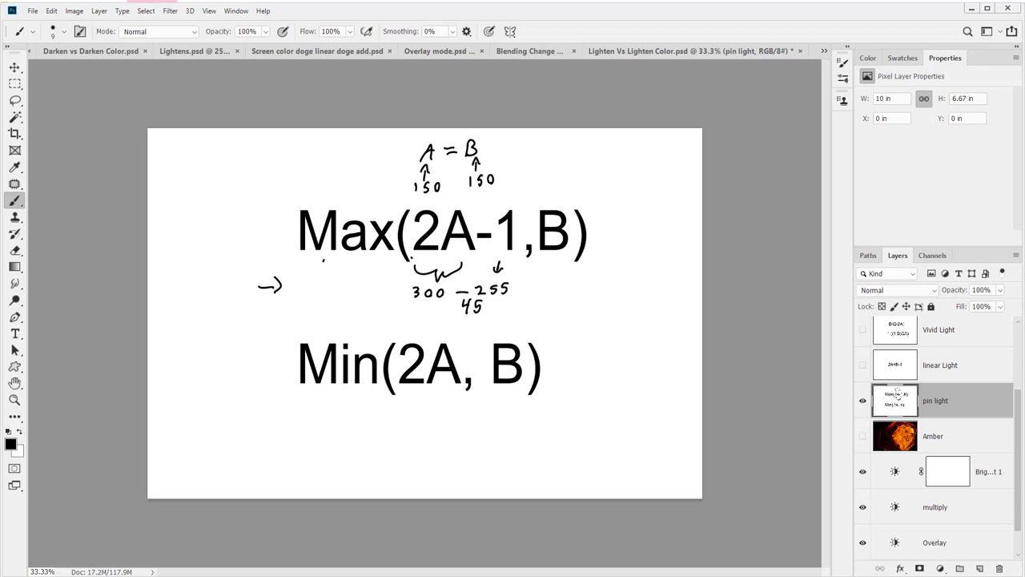
drag(290, 278, 289, 294)
key(ctrl+z)
key(v)
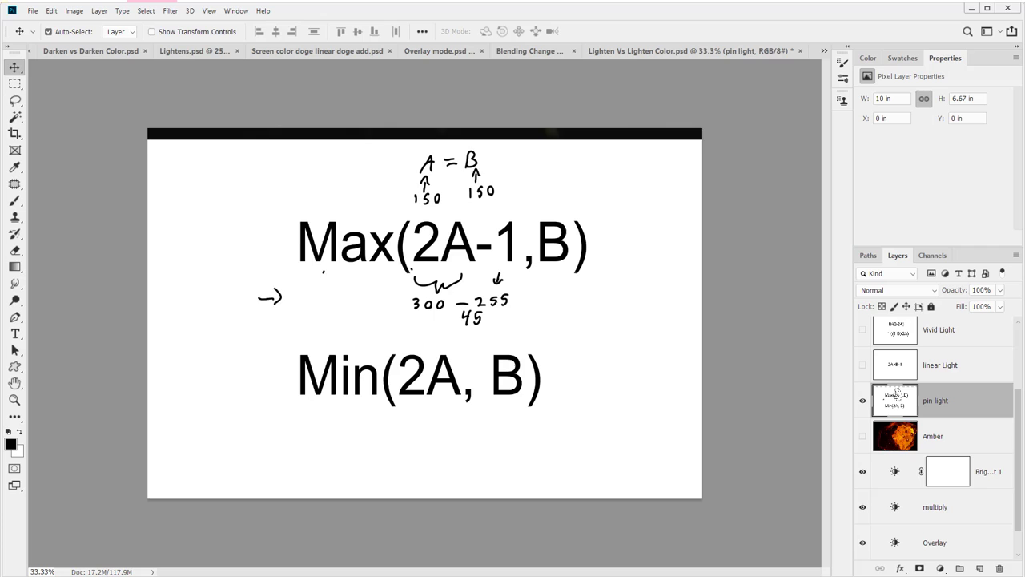
Step: Add >128 and <128 brackets around the Max formula, with arrows under its B
key(b)
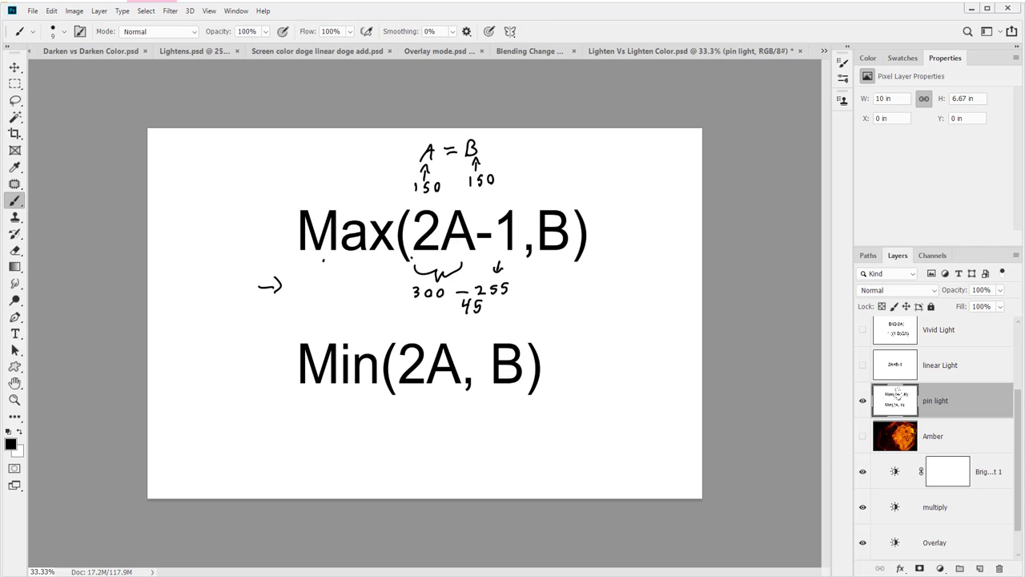
mouse_move(287, 277)
mouse_down()
mouse_move(288, 291)
mouse_move(322, 290)
mouse_move(335, 274)
mouse_up()
mouse_move(287, 194)
mouse_down()
mouse_move(268, 332)
mouse_move(298, 329)
mouse_move(306, 315)
mouse_move(281, 385)
mouse_up()
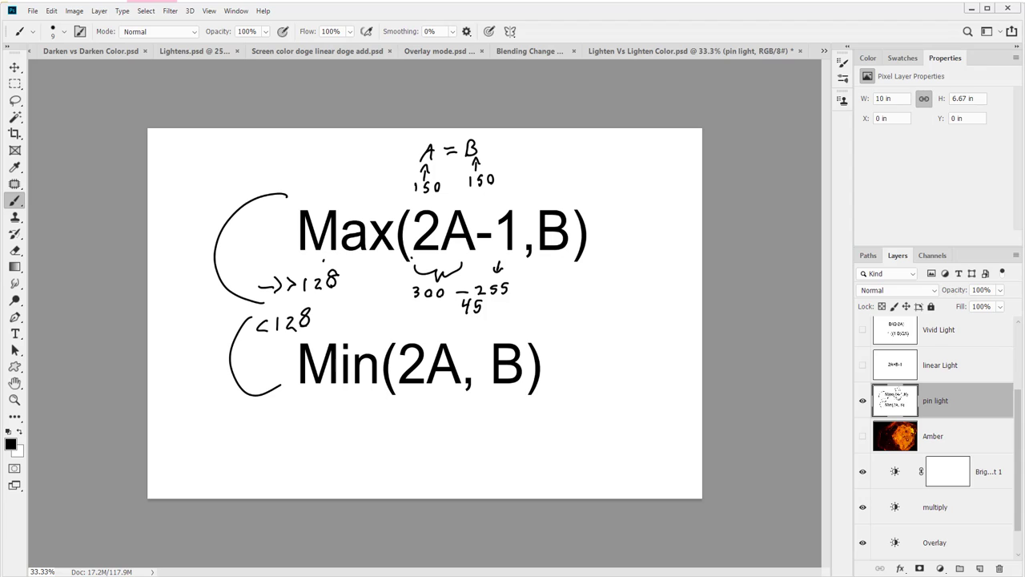
mouse_move(551, 258)
mouse_down()
mouse_move(551, 272)
mouse_move(558, 266)
mouse_move(545, 289)
mouse_move(571, 276)
mouse_up()
mouse_move(606, 193)
mouse_down()
mouse_move(597, 211)
mouse_move(610, 202)
mouse_up()
Step: Write and circle 255 under 300, add 255 under 150, loop B, and arrow Min's B
drag(386, 313, 408, 319)
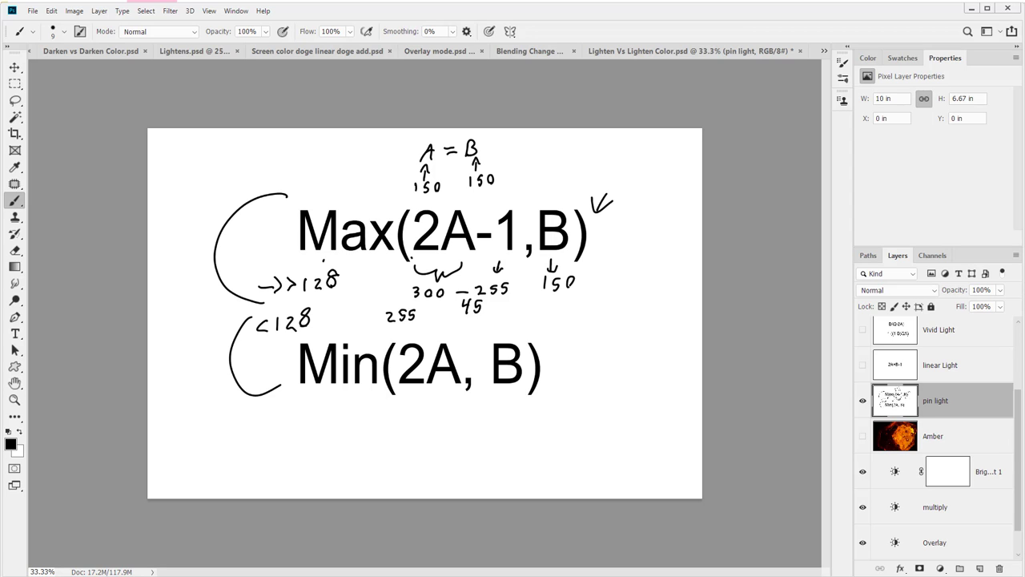
drag(383, 312, 390, 306)
drag(535, 303, 584, 317)
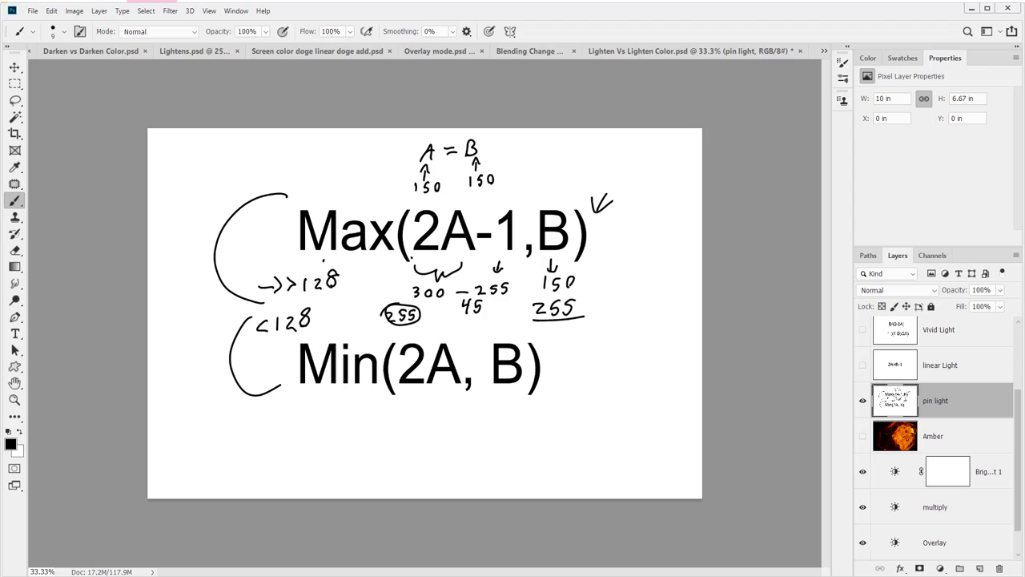
drag(407, 324, 437, 330)
drag(458, 128, 492, 128)
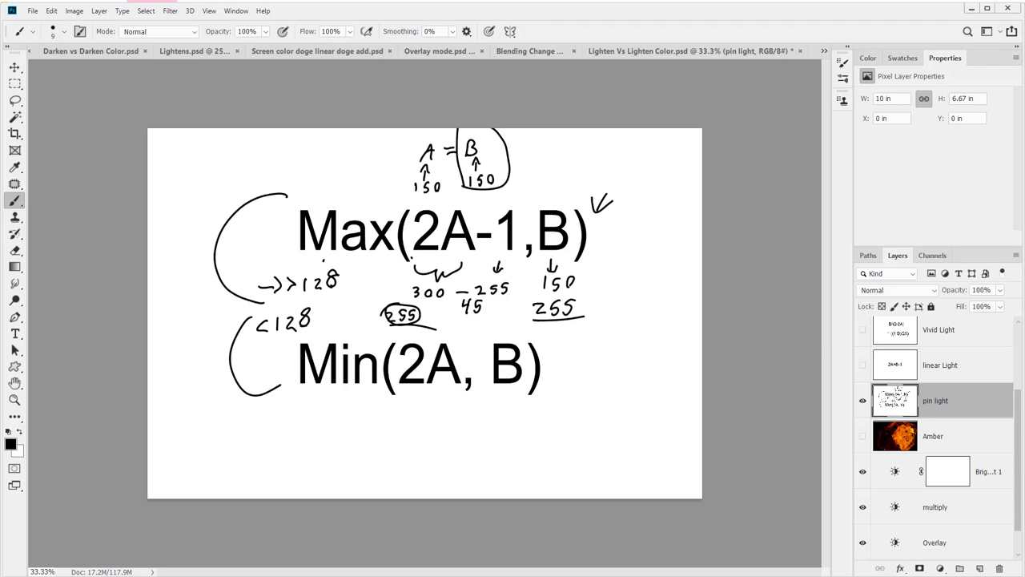
mouse_move(508, 422)
mouse_down()
mouse_move(508, 404)
mouse_move(518, 411)
mouse_up()
Step: Hide the formula layer, then toggle the Brightness/Contrast and Amber layers to compare
click(862, 401)
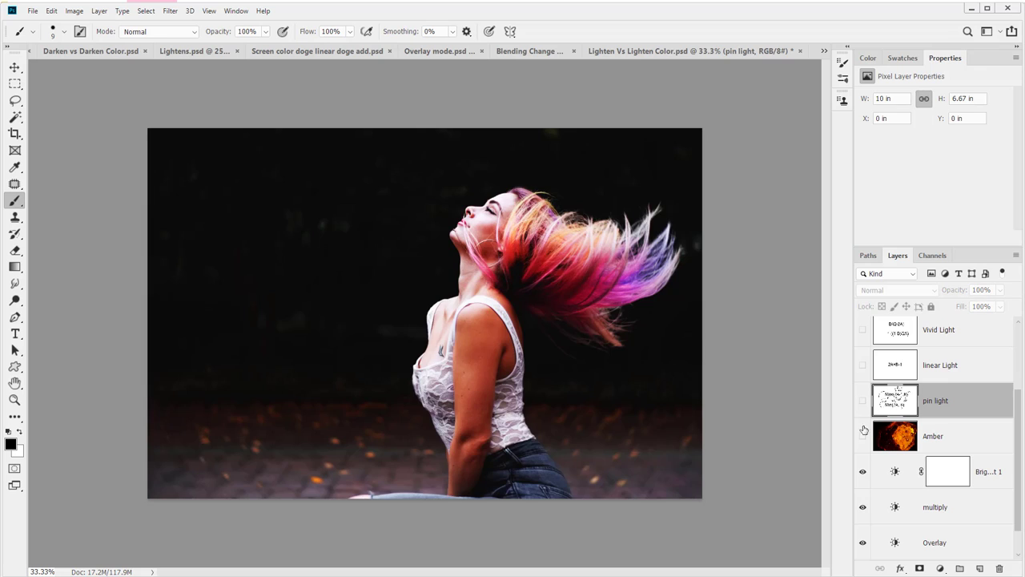
click(996, 479)
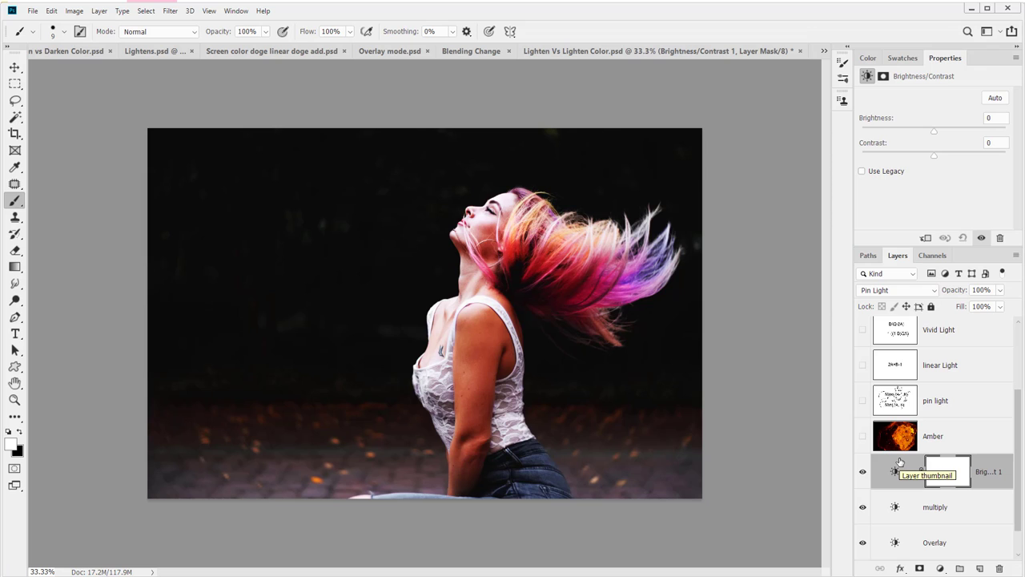
click(863, 471)
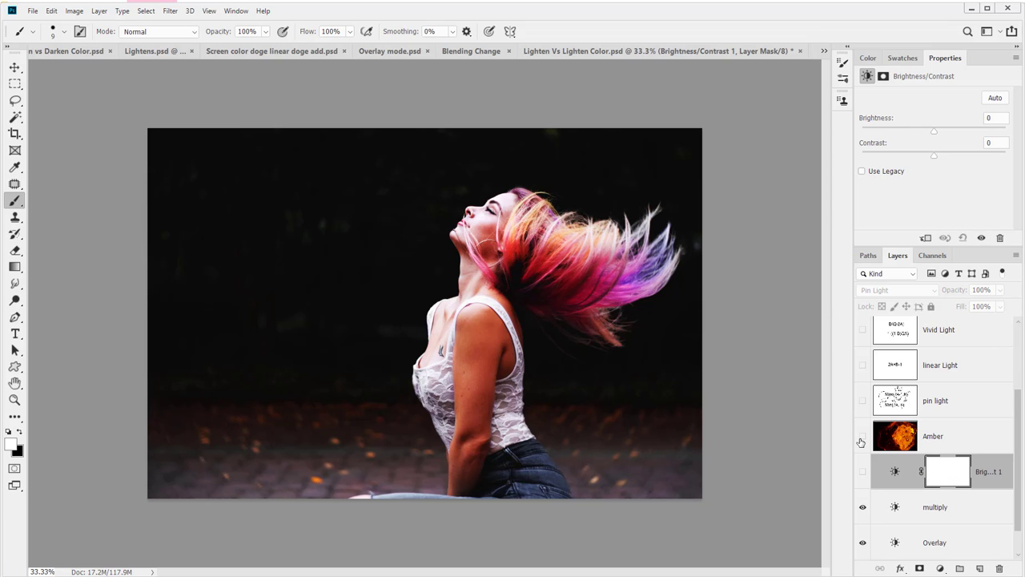
click(862, 438)
click(961, 439)
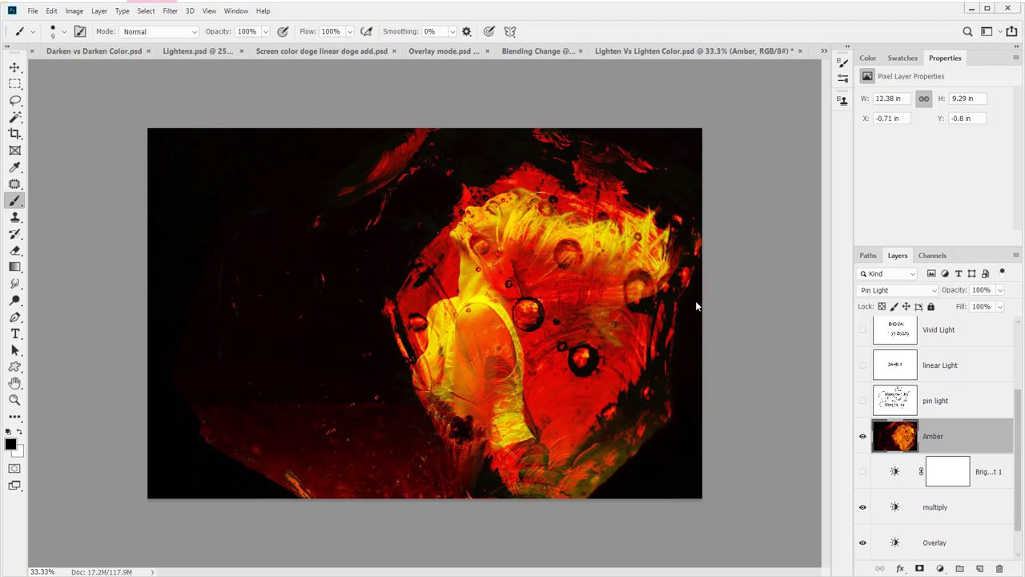
click(862, 435)
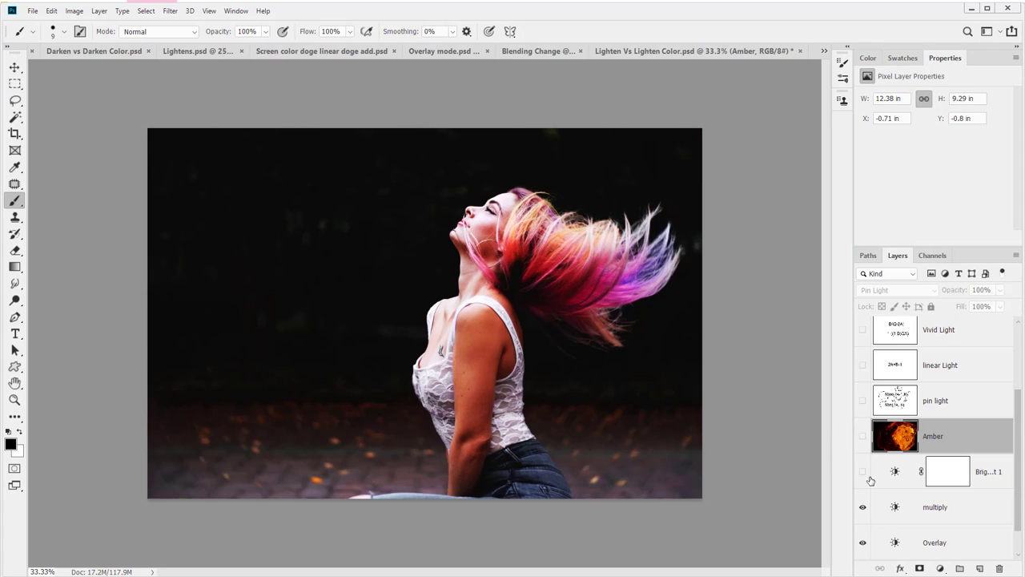
Step: Keep Brightness/Contrast 1 in Pin Light, then reopen its blend modes to preview alternatives
click(991, 480)
click(885, 294)
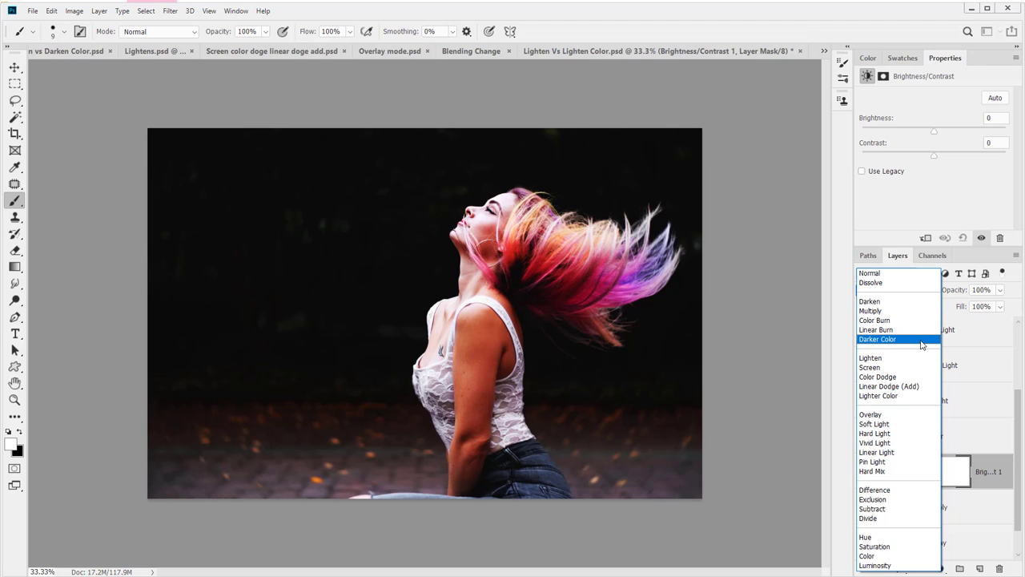
click(594, 133)
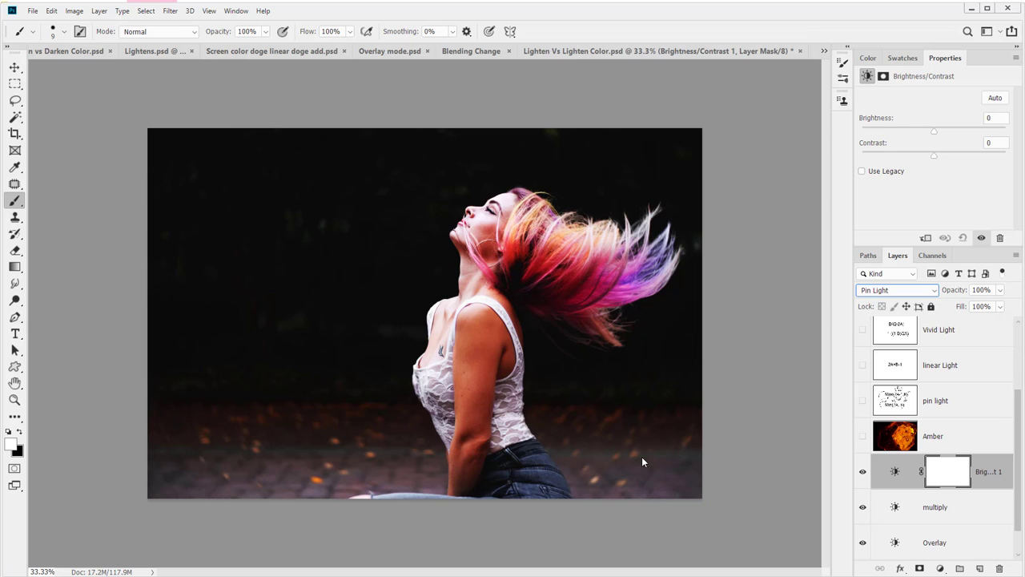
click(882, 293)
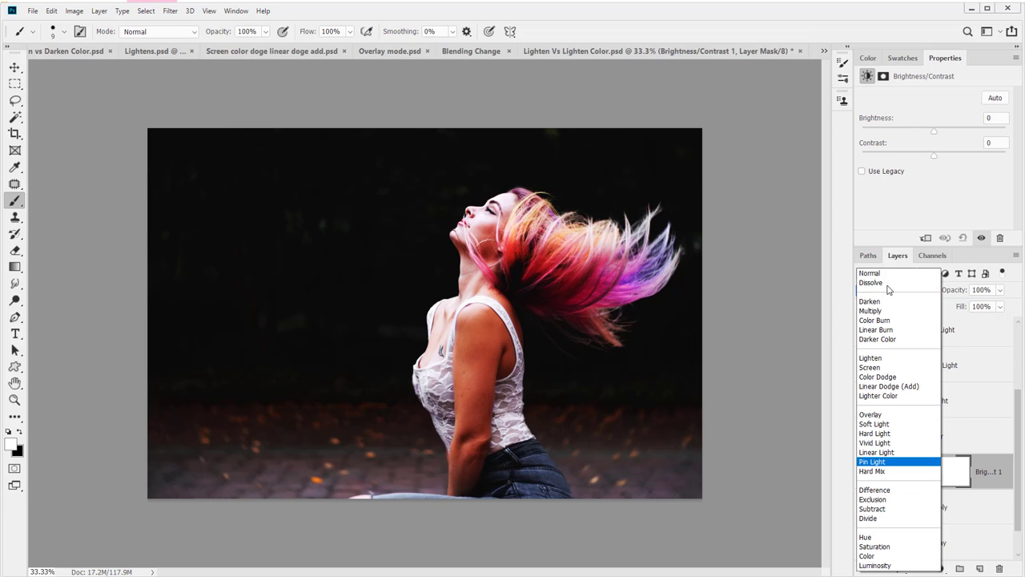